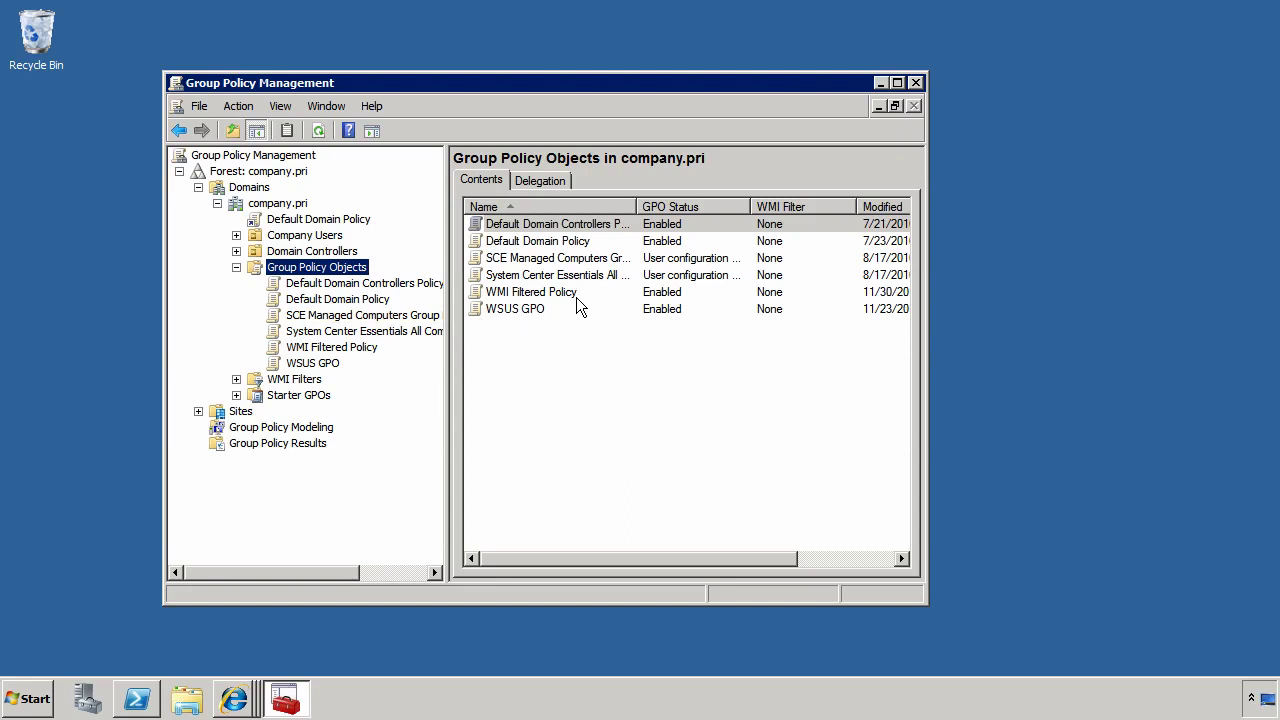
- Open the WMI Filtered Policy GPO and check which WMI filters are available to link
{"action": "double_click", "coordinate": [518, 292]}
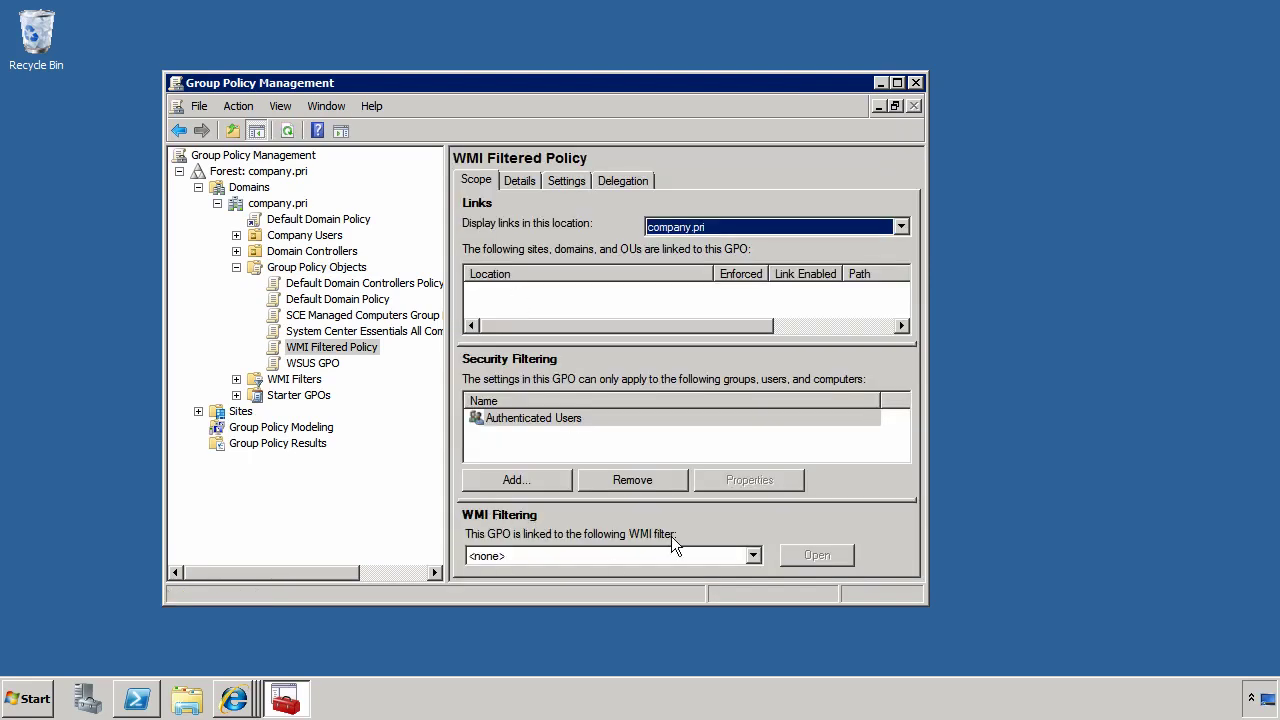
{"action": "left_click", "coordinate": [562, 556]}
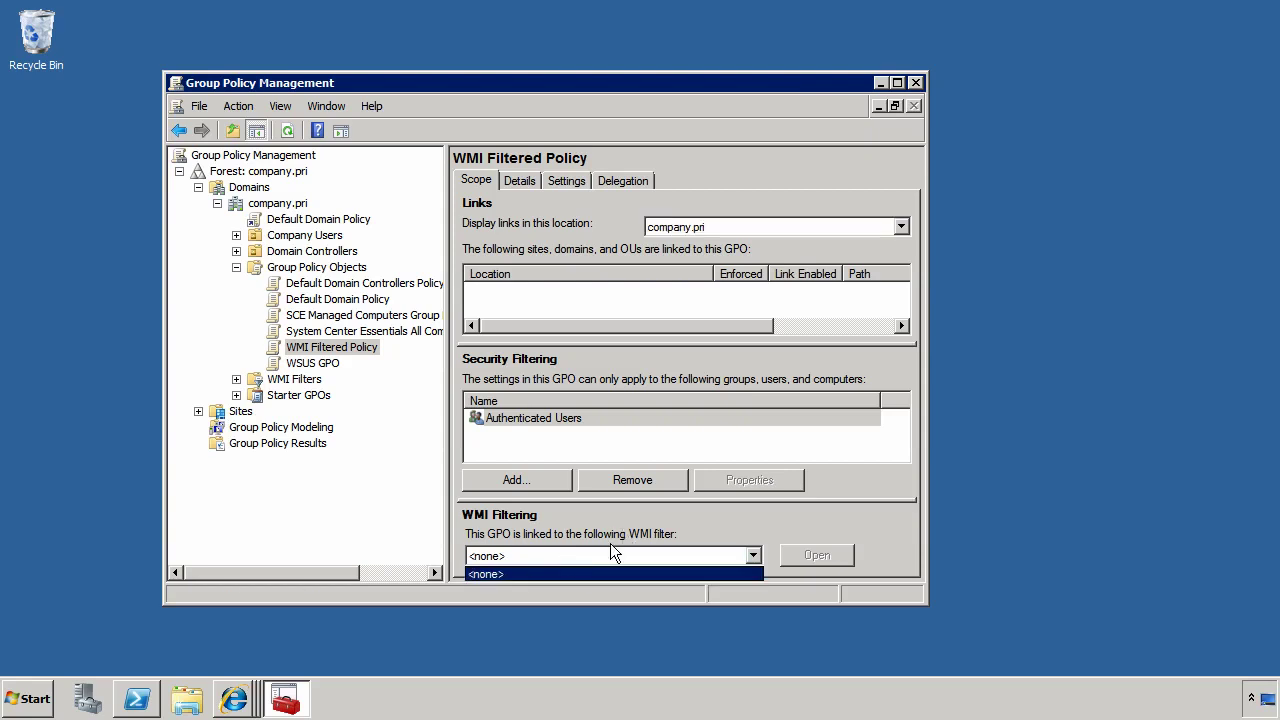
{"action": "left_click", "coordinate": [566, 555]}
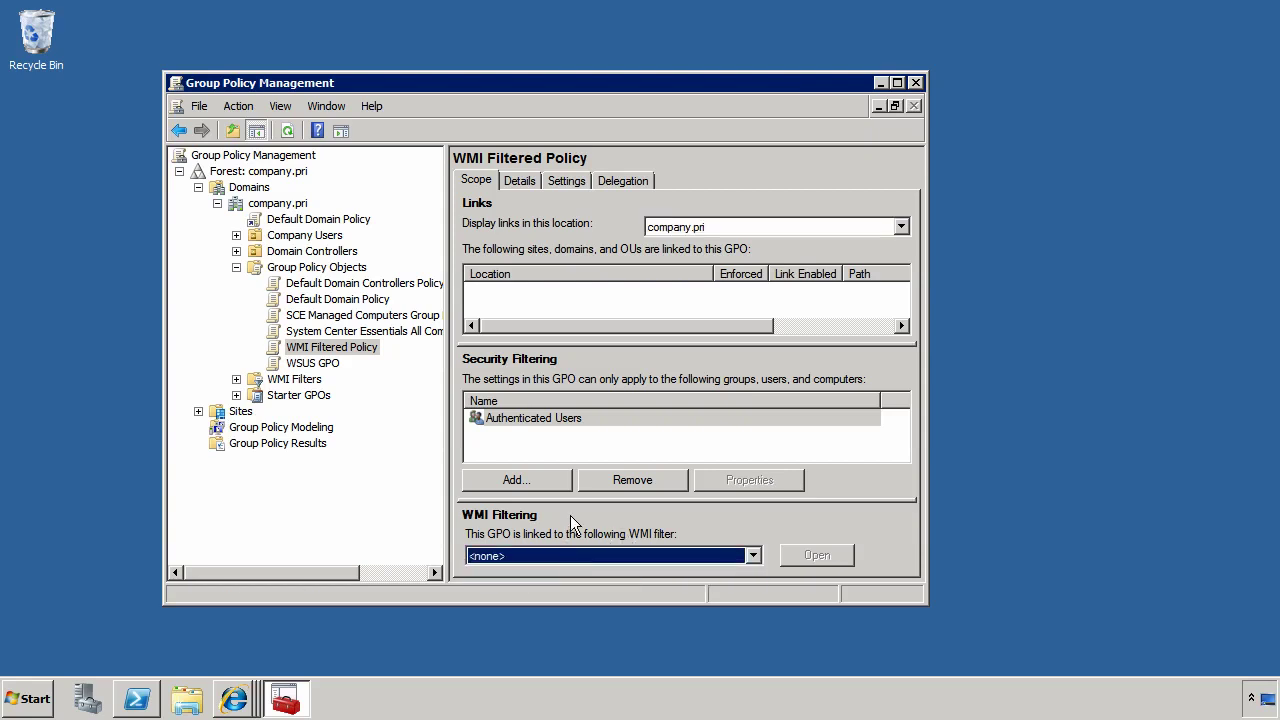
- Start a new WMI filter in the company.pri domain named "Windows 7 Computers" and open a blank query for it
{"action": "left_click", "coordinate": [297, 380]}
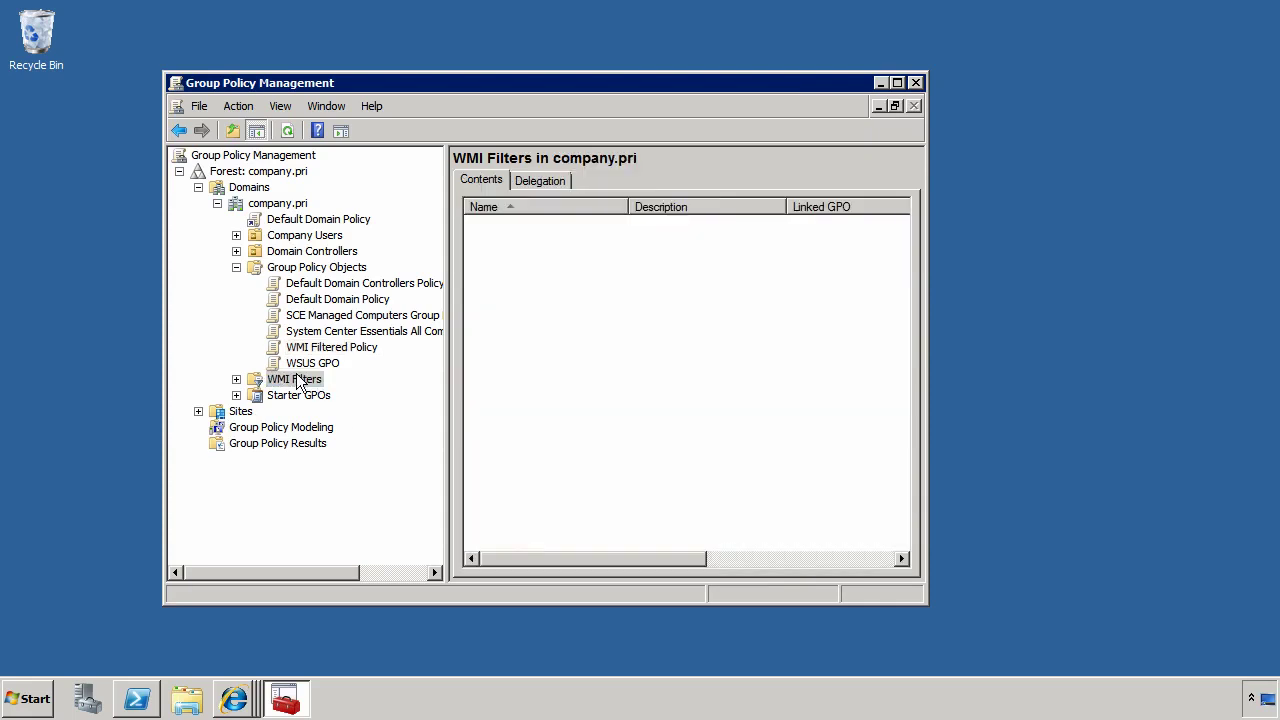
{"action": "right_click", "coordinate": [653, 293]}
{"action": "left_click", "coordinate": [679, 302]}
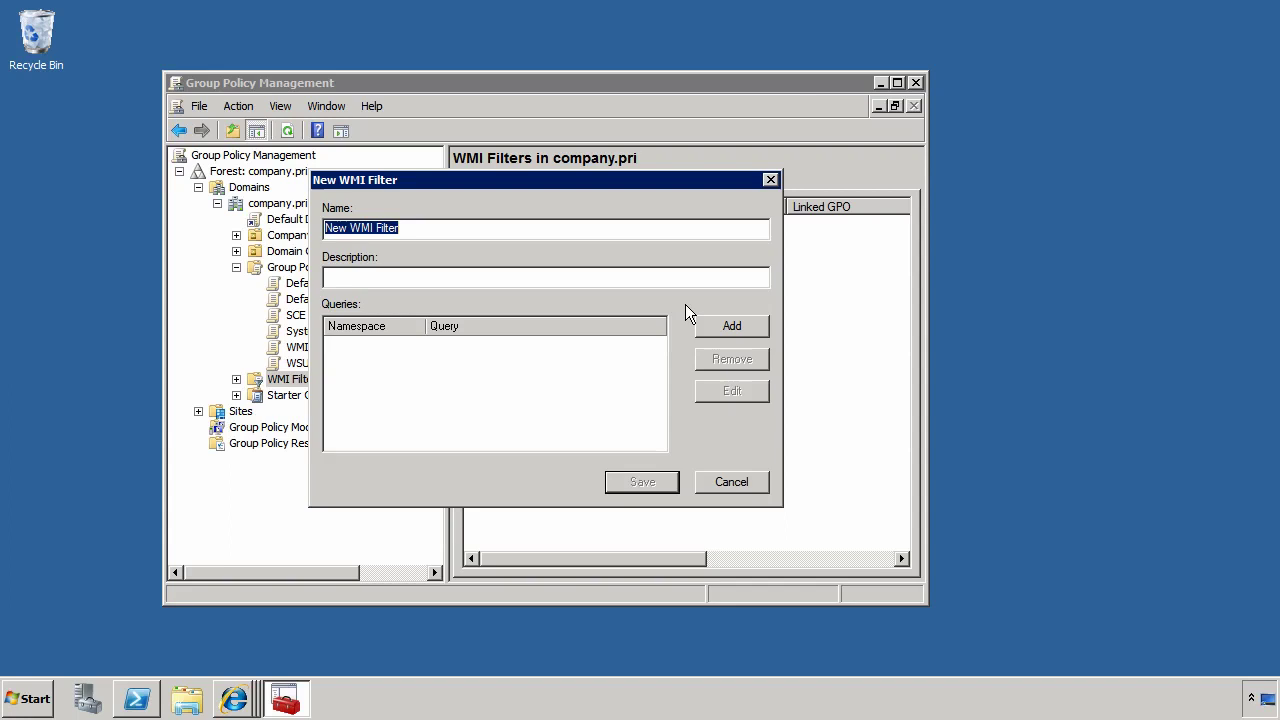
{"action": "type", "text": "Windows7 Computers"}
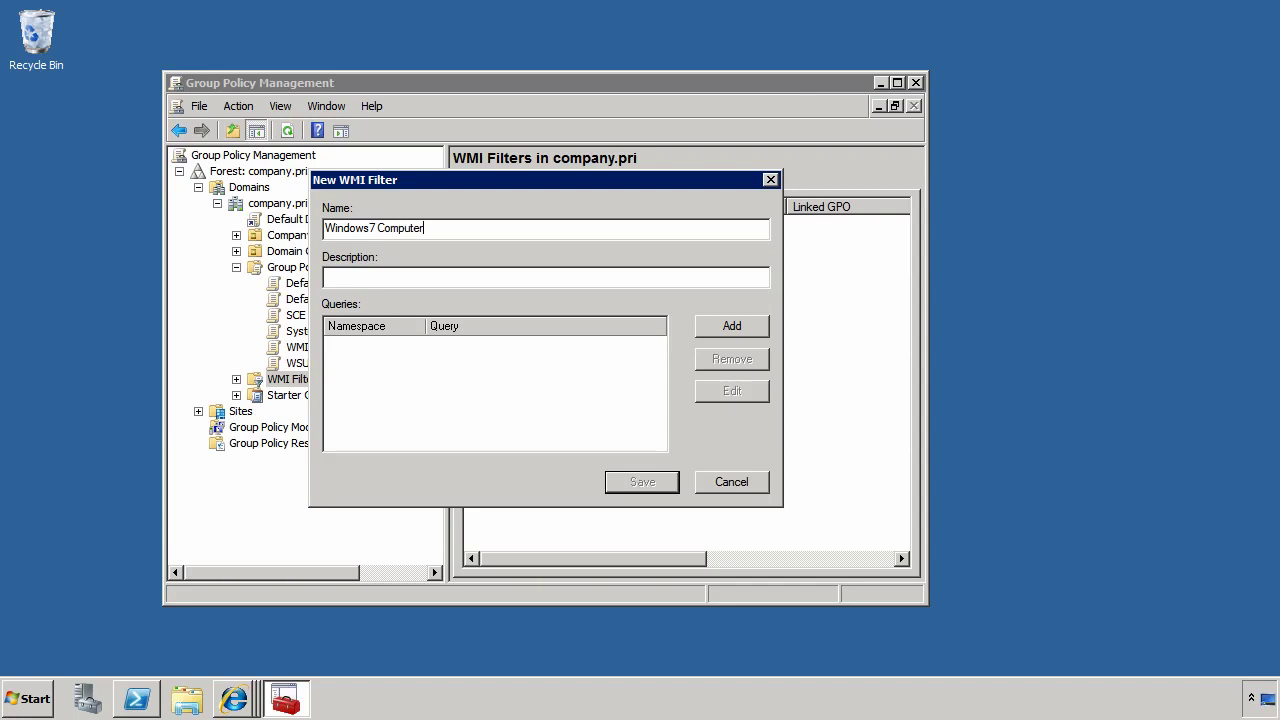
{"action": "left_click", "coordinate": [372, 228]}
{"action": "left_click", "coordinate": [721, 325]}
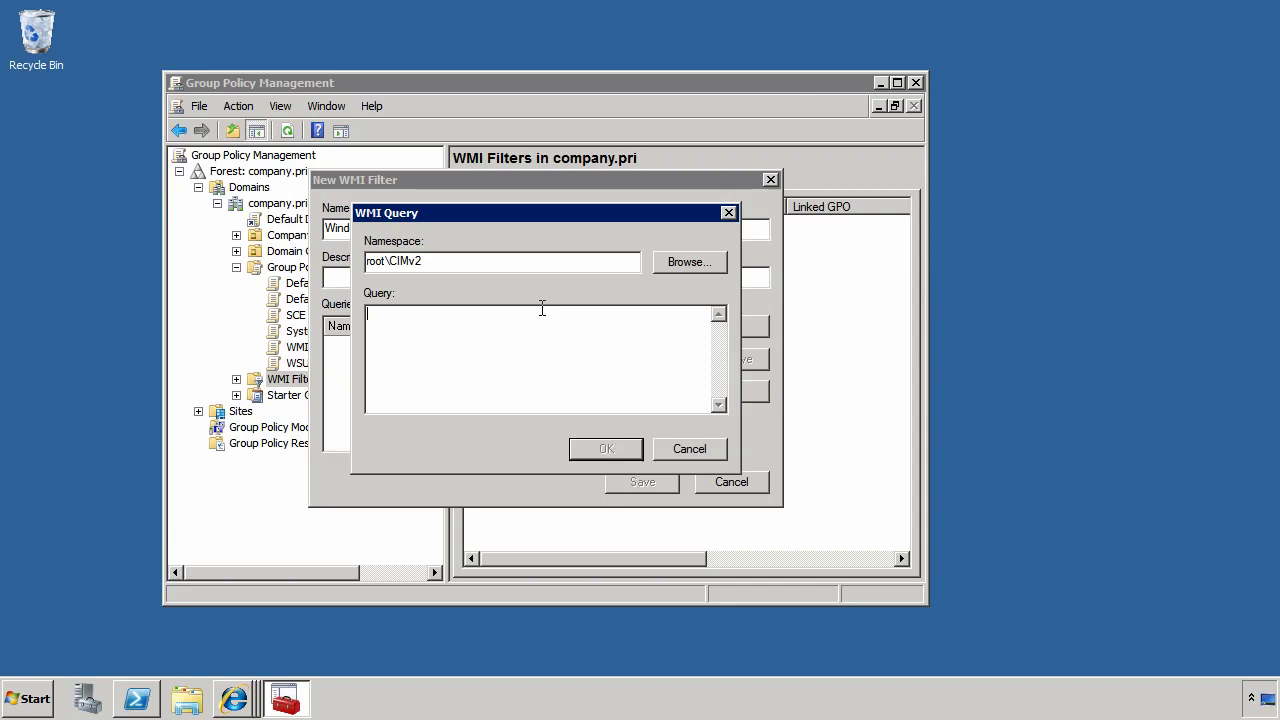
- Switch to Internet Explorer and review the WMI Administrative Tools download page
{"action": "left_click", "coordinate": [236, 702]}
{"action": "left_click", "coordinate": [400, 602]}
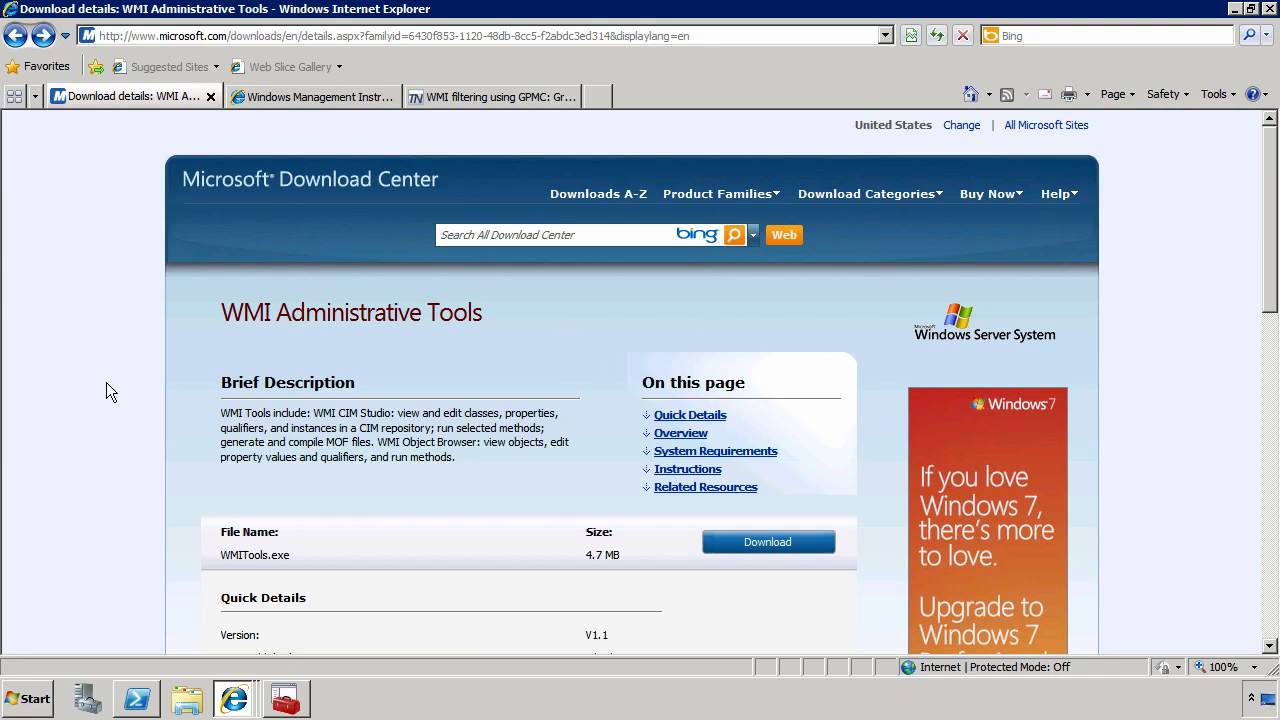
{"action": "scroll", "coordinate": [110, 391], "scroll_direction": "down", "scroll_amount": 2}
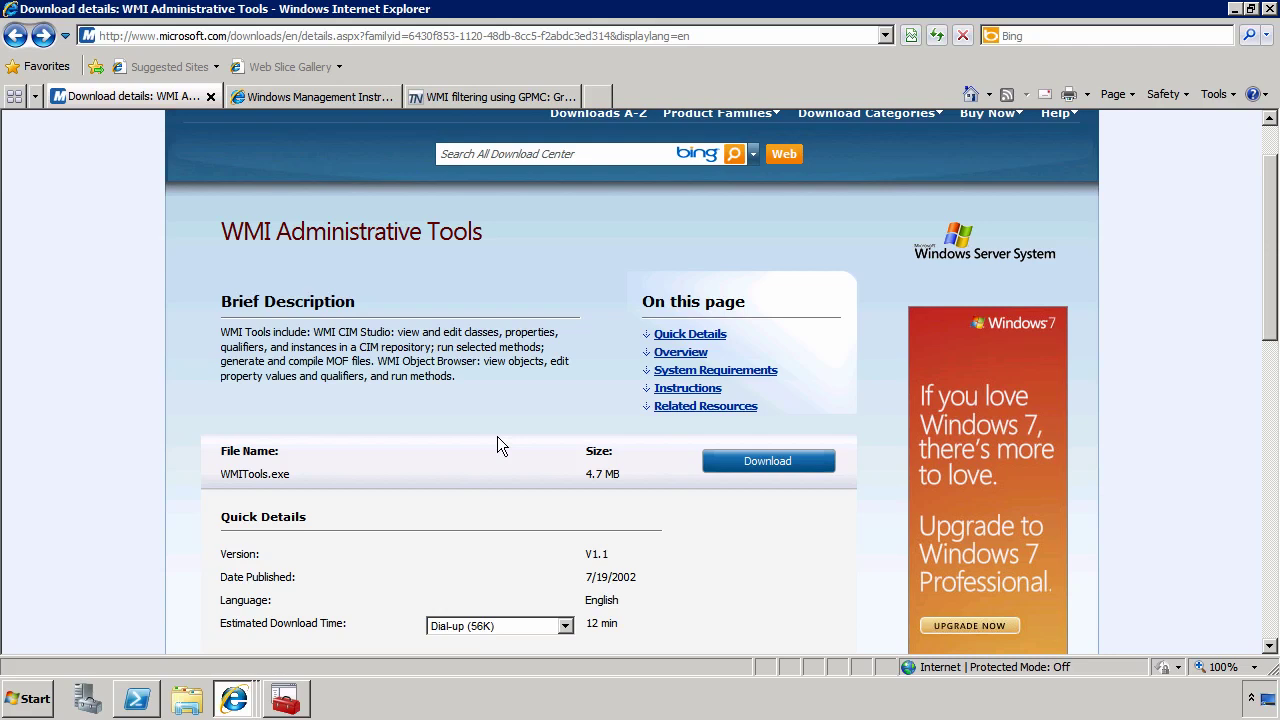
- Search the class names in WMI CIM Studio for "operatingsystem"
{"action": "left_click", "coordinate": [305, 97]}
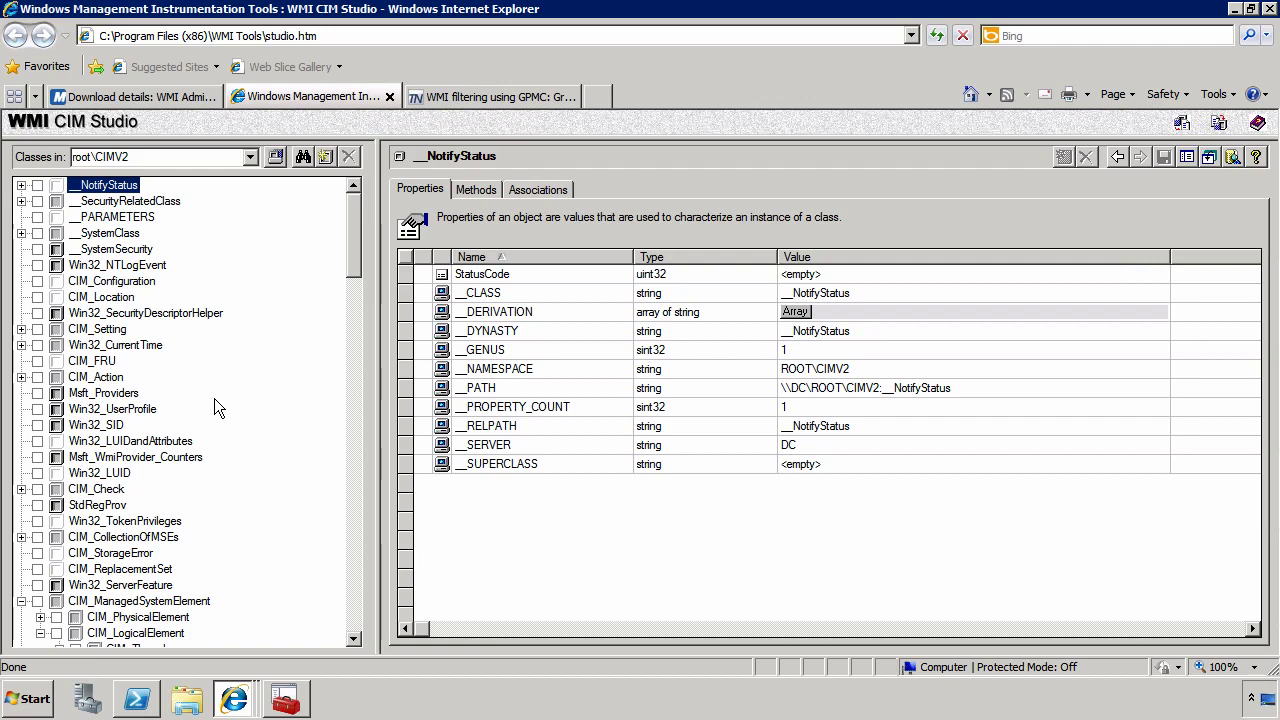
{"action": "mouse_move", "coordinate": [355, 223]}
{"action": "left_mouse_down"}
{"action": "mouse_move", "coordinate": [344, 262]}
{"action": "mouse_move", "coordinate": [395, 547]}
{"action": "mouse_move", "coordinate": [415, 343]}
{"action": "mouse_move", "coordinate": [378, 219]}
{"action": "left_mouse_up"}
{"action": "left_click", "coordinate": [303, 156]}
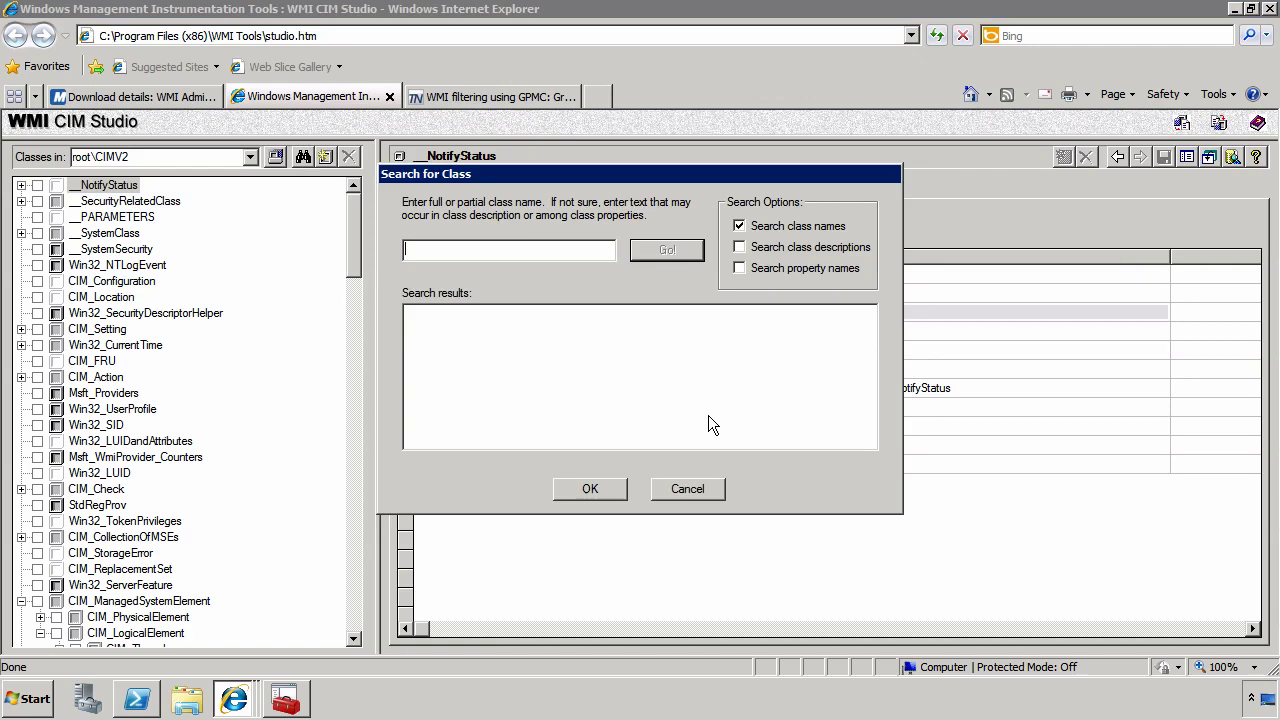
{"action": "type", "text": "operatingsystem"}
{"action": "left_click", "coordinate": [670, 251]}
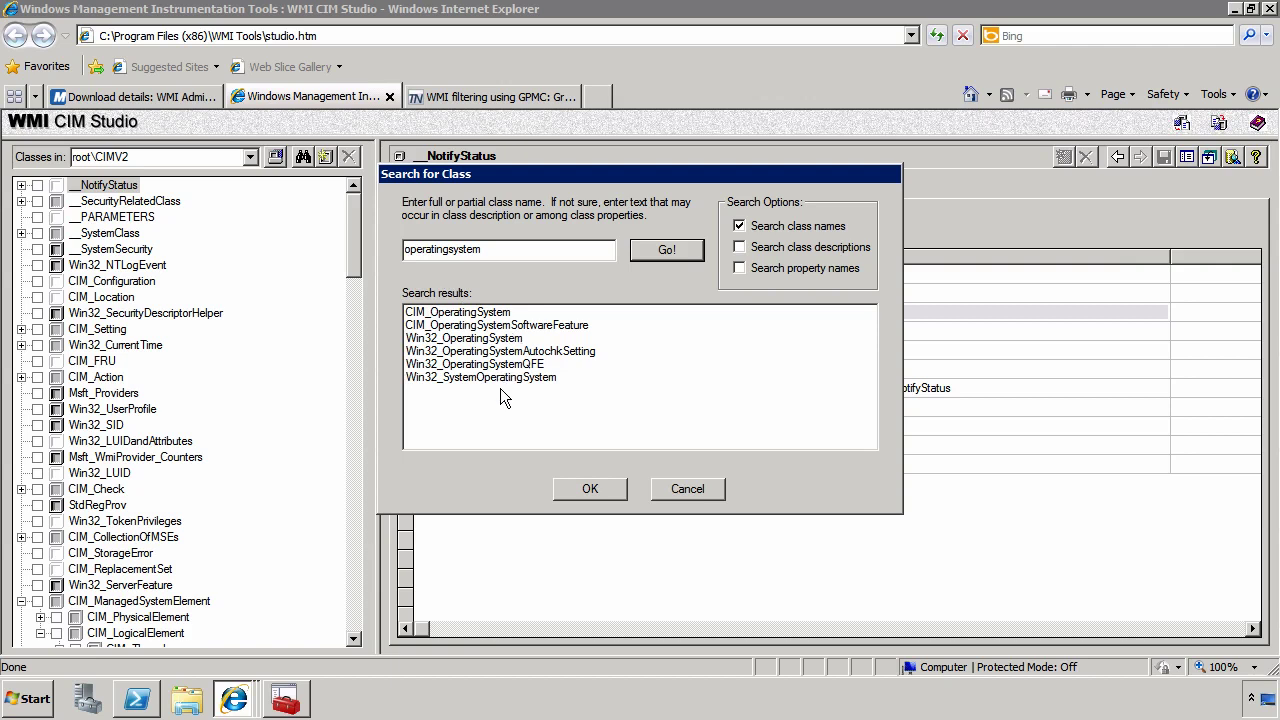
- Open the Win32_OperatingSystem class from the search results and examine the Caption value of its instance
{"action": "left_click", "coordinate": [480, 338]}
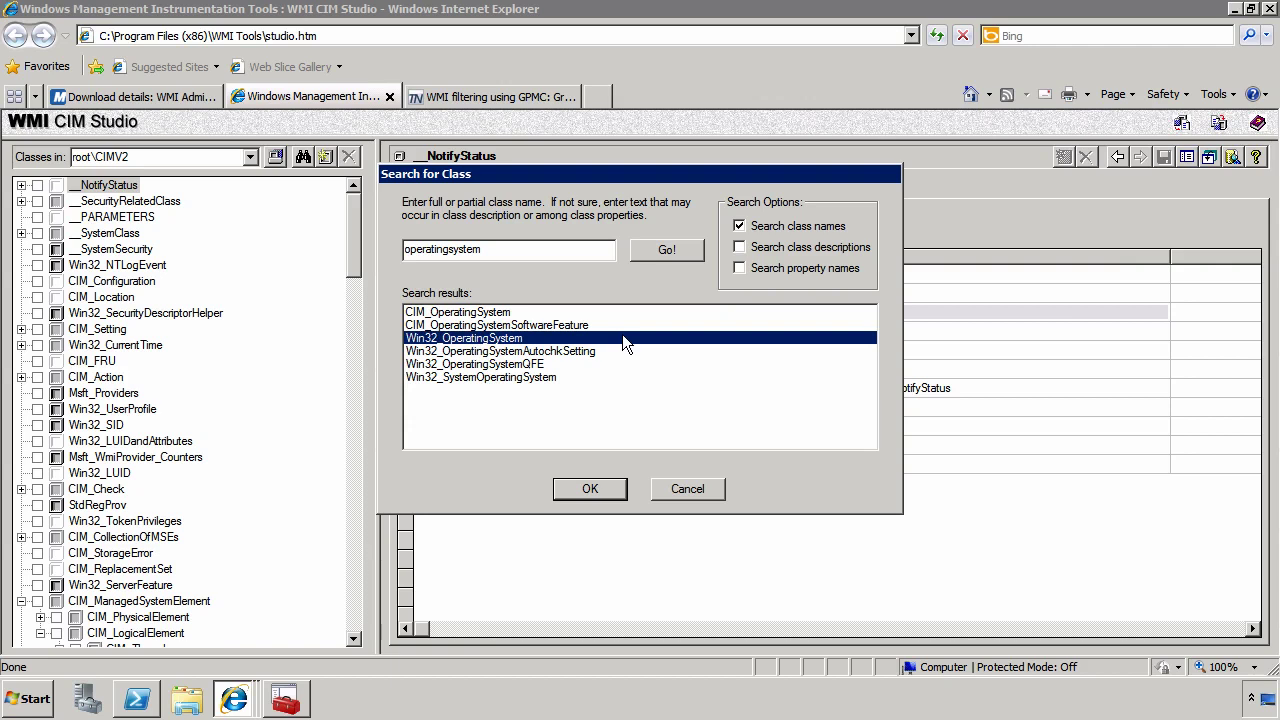
{"action": "left_click", "coordinate": [590, 489]}
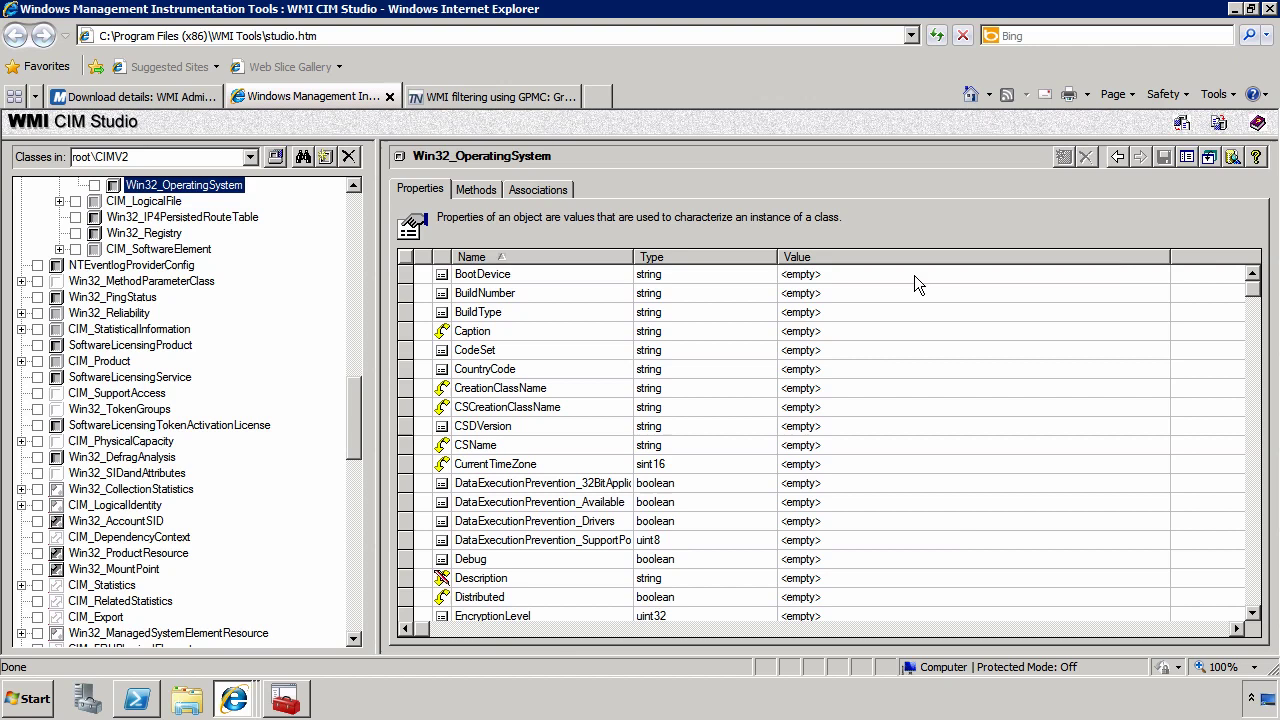
{"action": "left_click", "coordinate": [1186, 156]}
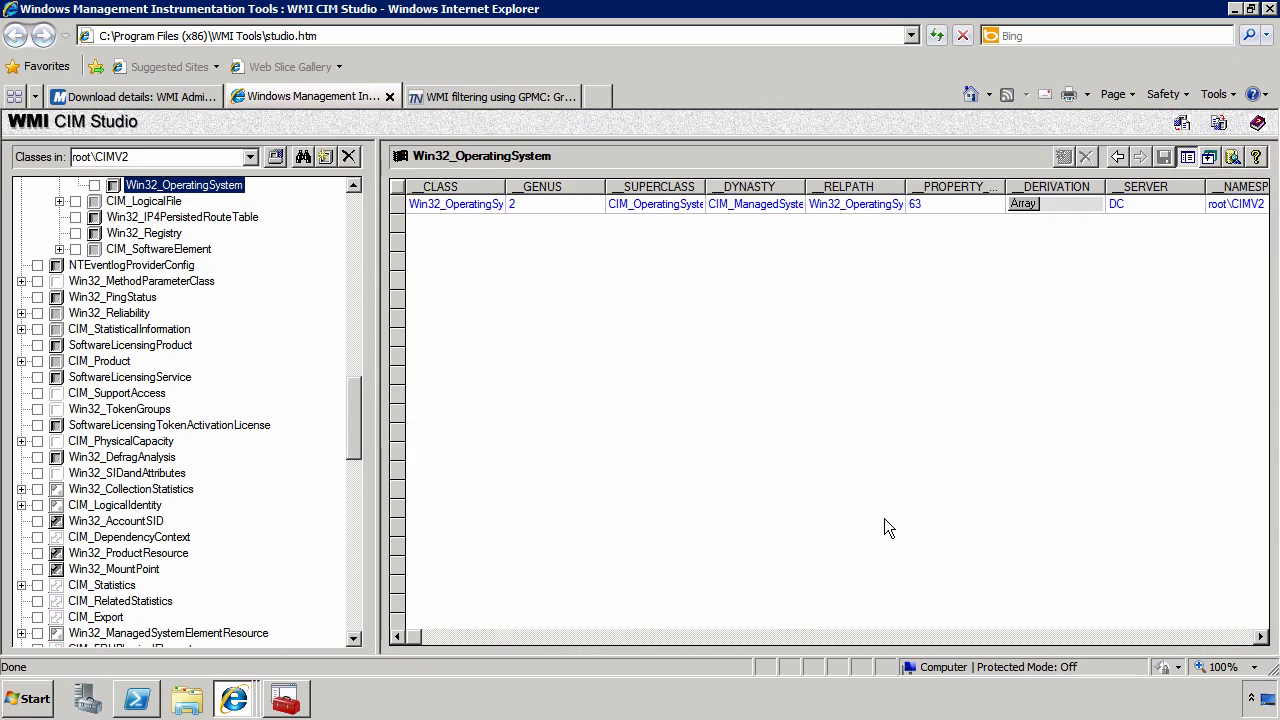
{"action": "left_click", "coordinate": [924, 634]}
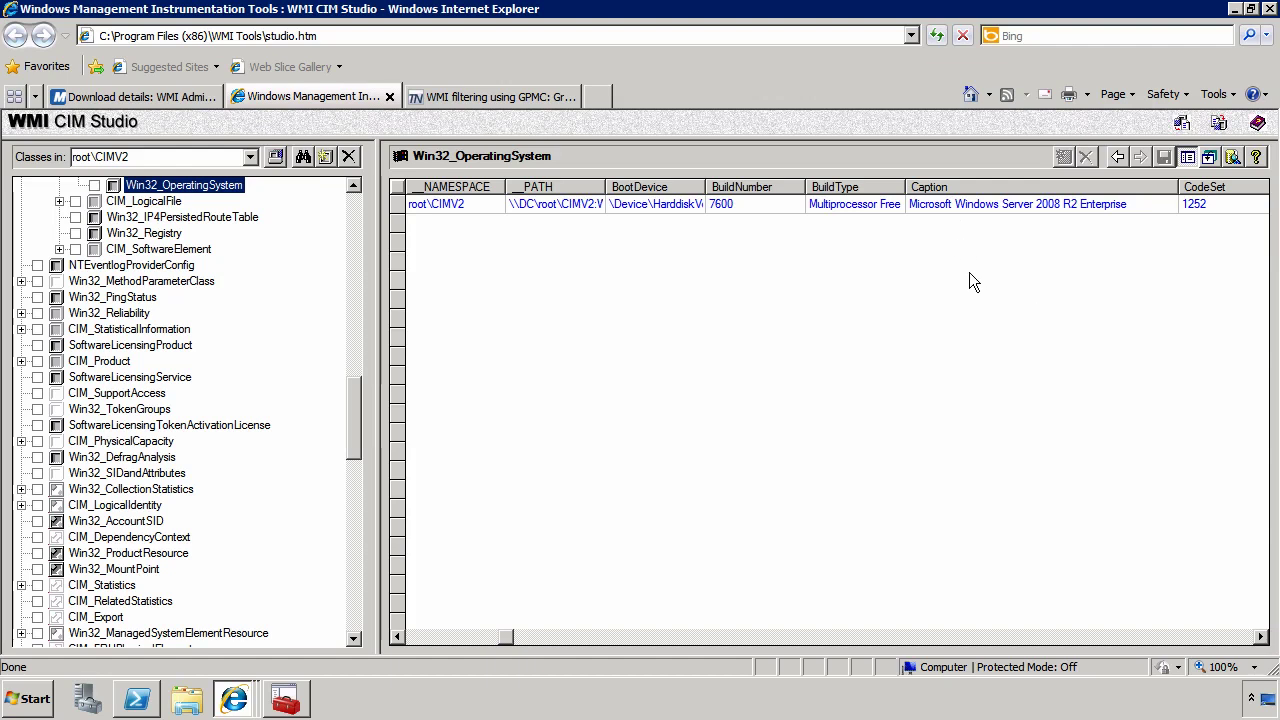
- Copy the Operating system sample's Select query, without its namespace, from the TechNet article on WMI filtering using GPMC
{"action": "left_click", "coordinate": [503, 97]}
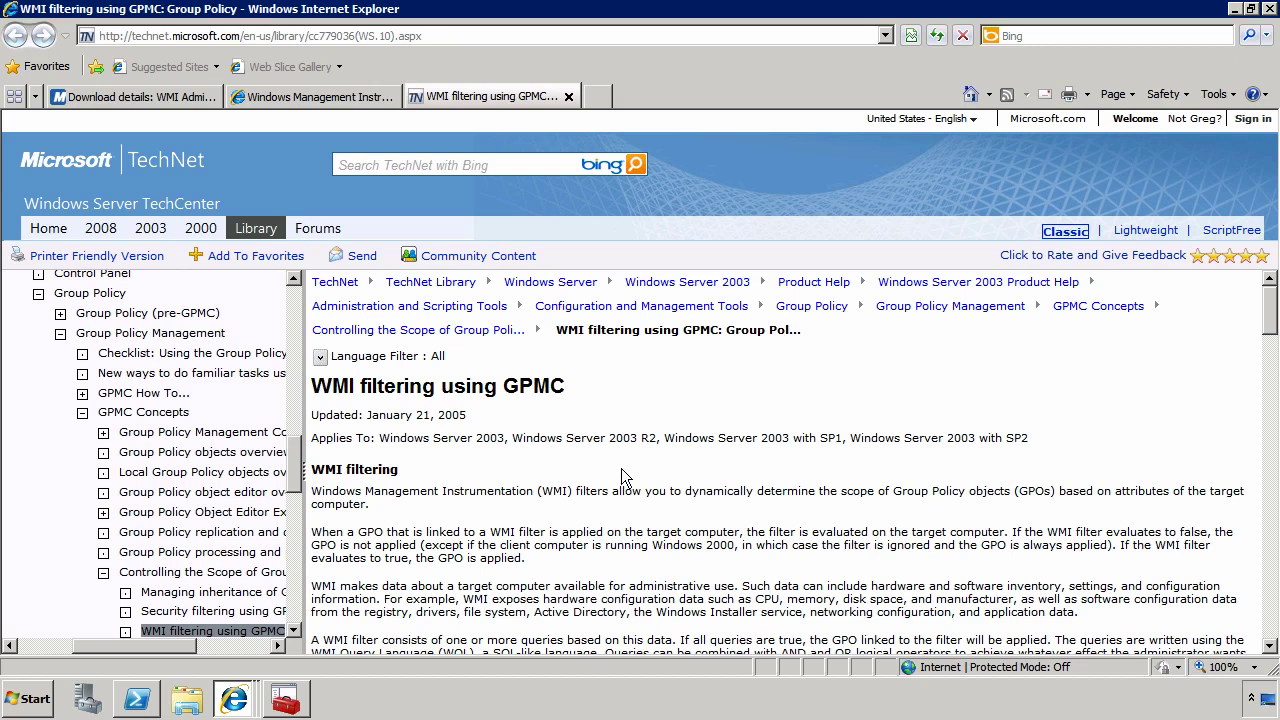
{"action": "scroll", "coordinate": [790, 492], "scroll_direction": "down", "scroll_amount": 10}
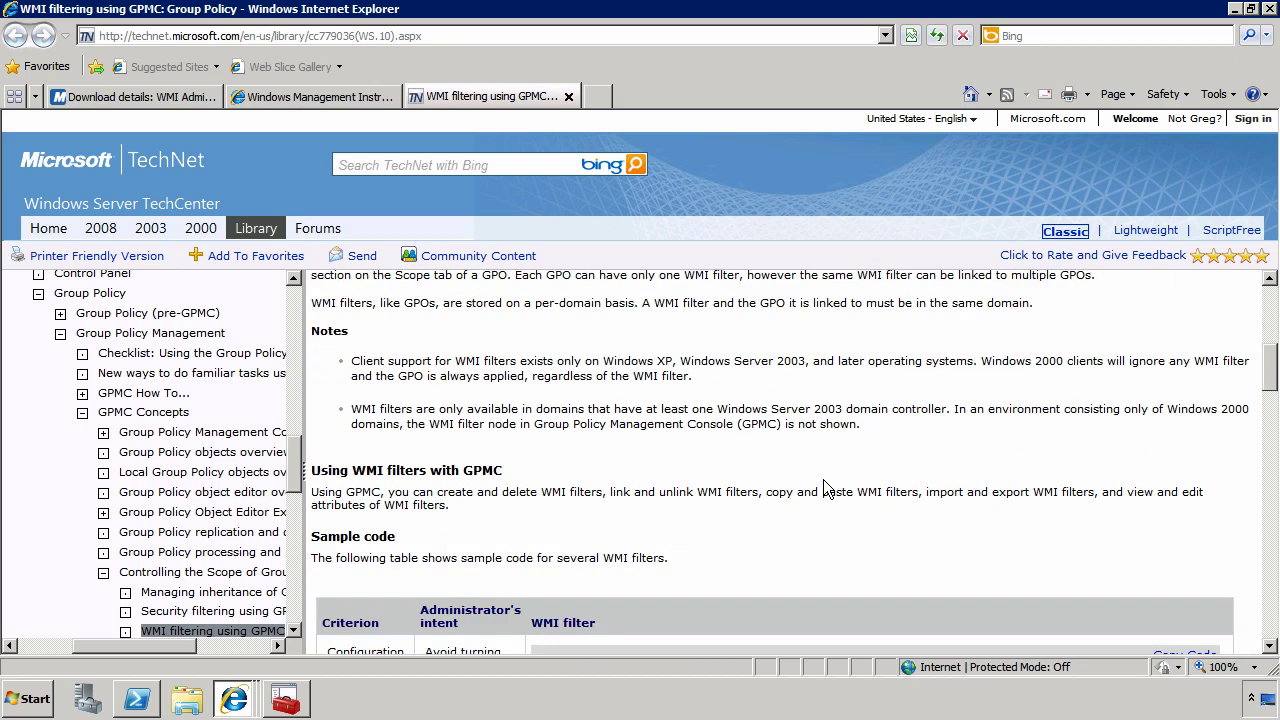
{"action": "scroll", "coordinate": [824, 488], "scroll_direction": "down", "scroll_amount": 3}
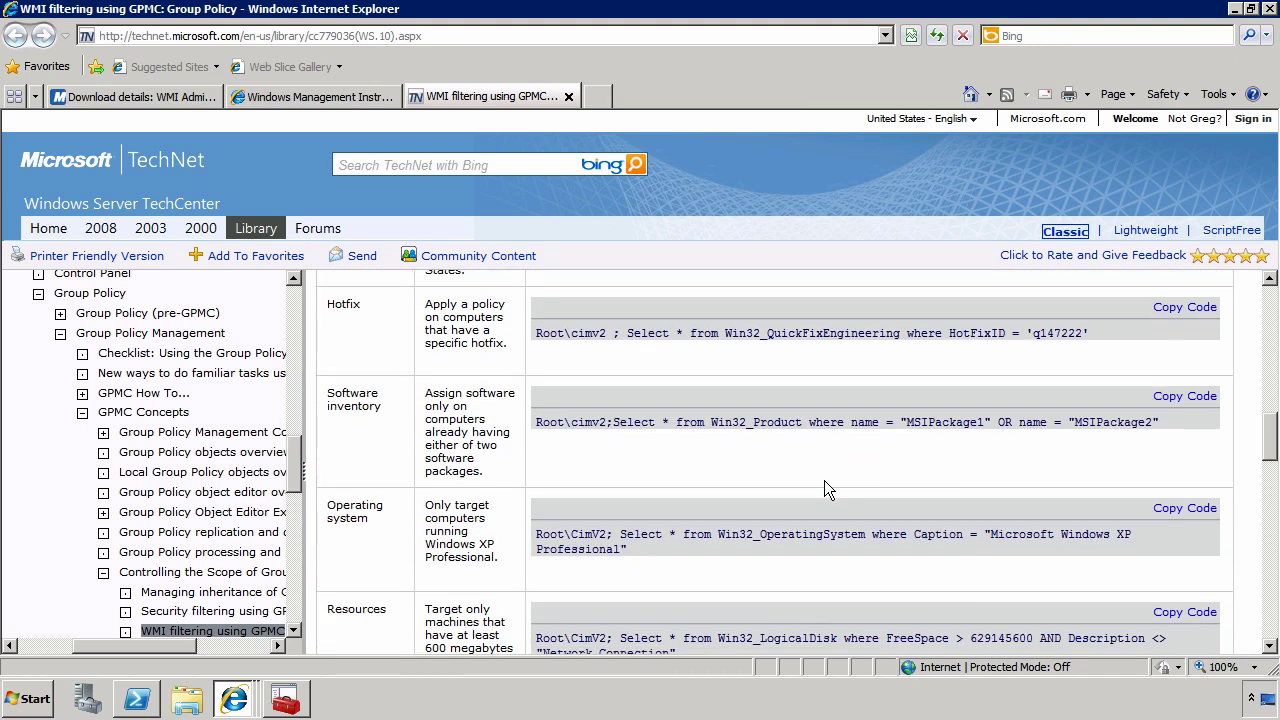
{"action": "scroll", "coordinate": [824, 488], "scroll_direction": "down", "scroll_amount": 3}
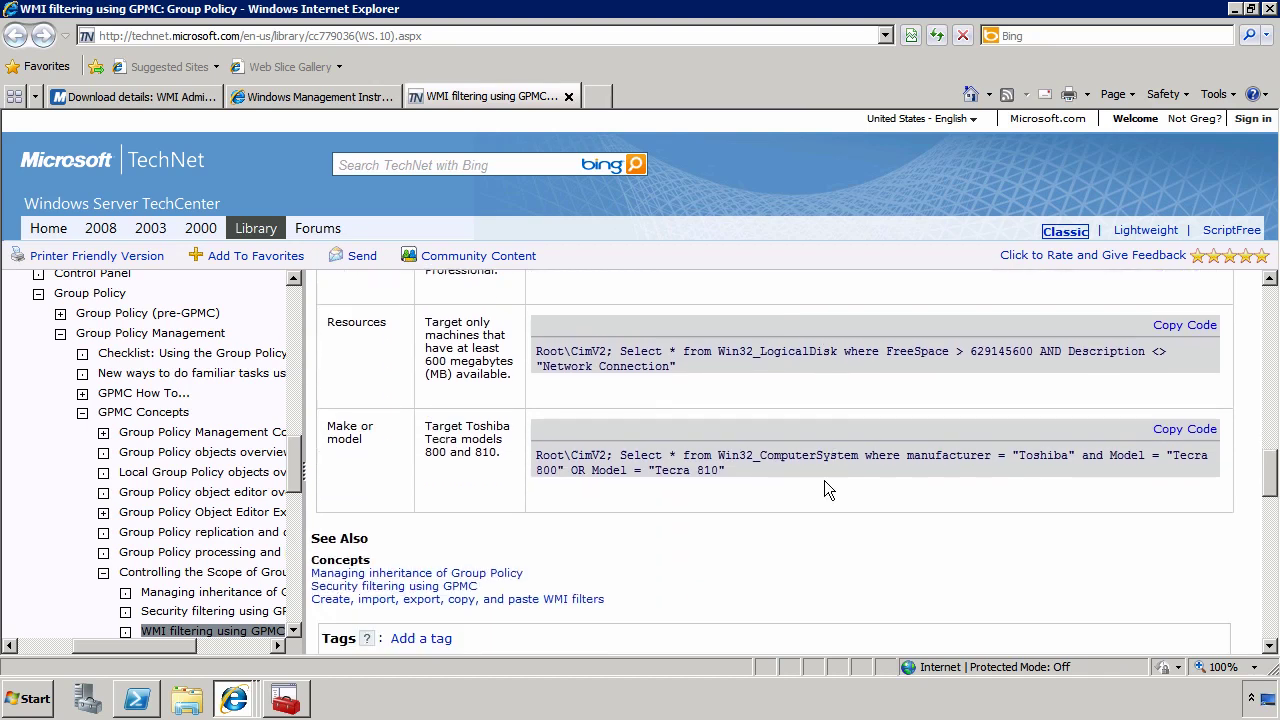
{"action": "scroll", "coordinate": [824, 488], "scroll_direction": "up", "scroll_amount": 2}
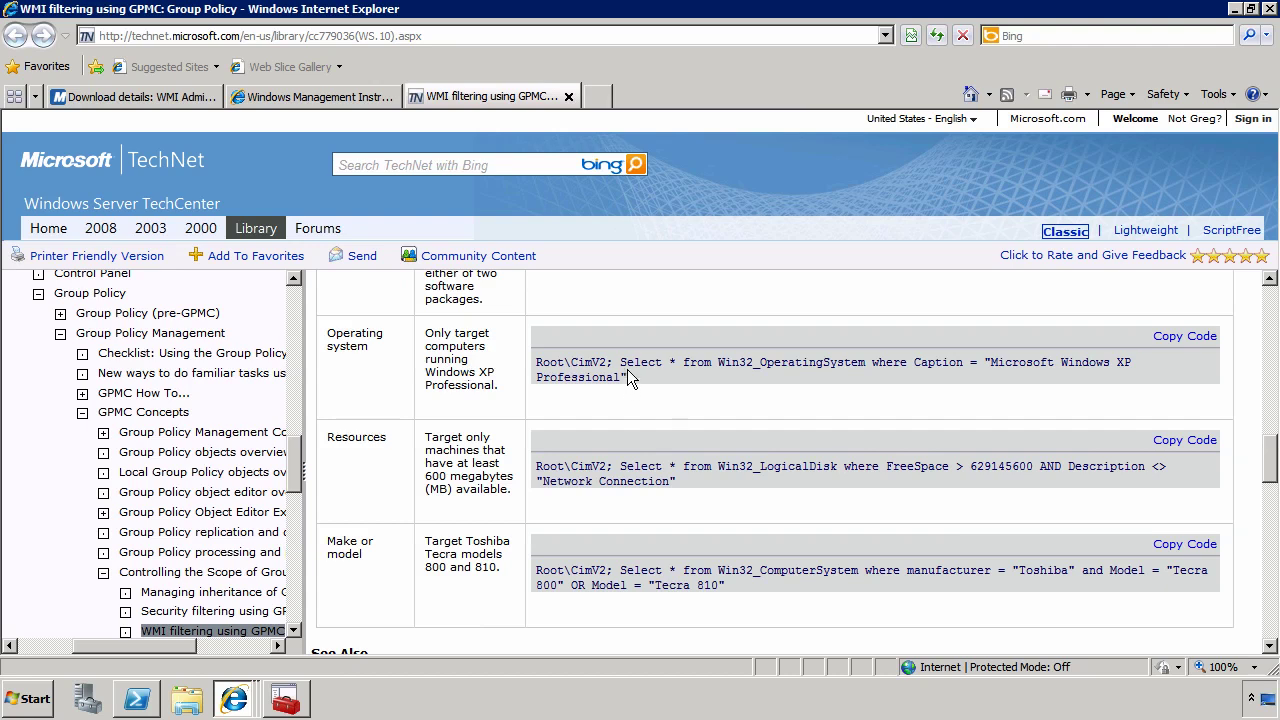
{"action": "left_click_drag", "start_coordinate": [628, 377], "coordinate": [660, 365]}
{"action": "key", "text": "ctrl+c"}
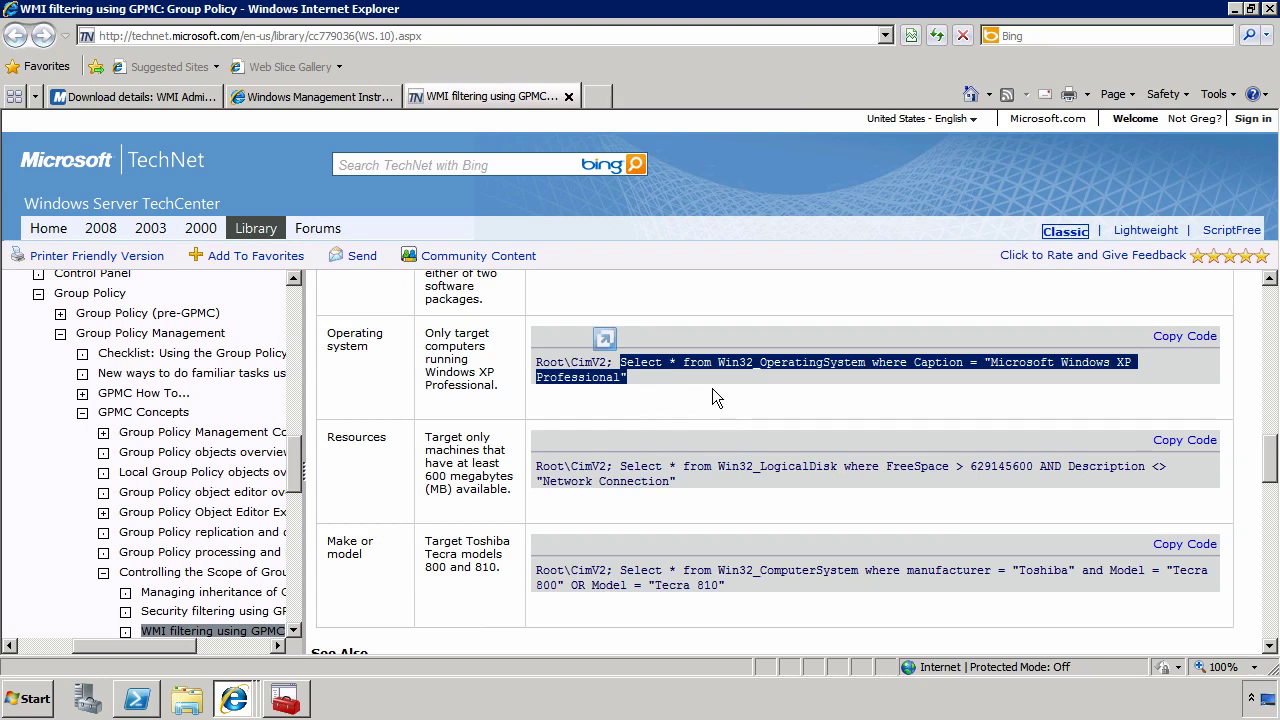
- Return to Group Policy Management, add the copied query with its Caption changed to "Microsoft Windows 7 Ultimate", and save the WMI filter
{"action": "left_click", "coordinate": [1236, 9]}
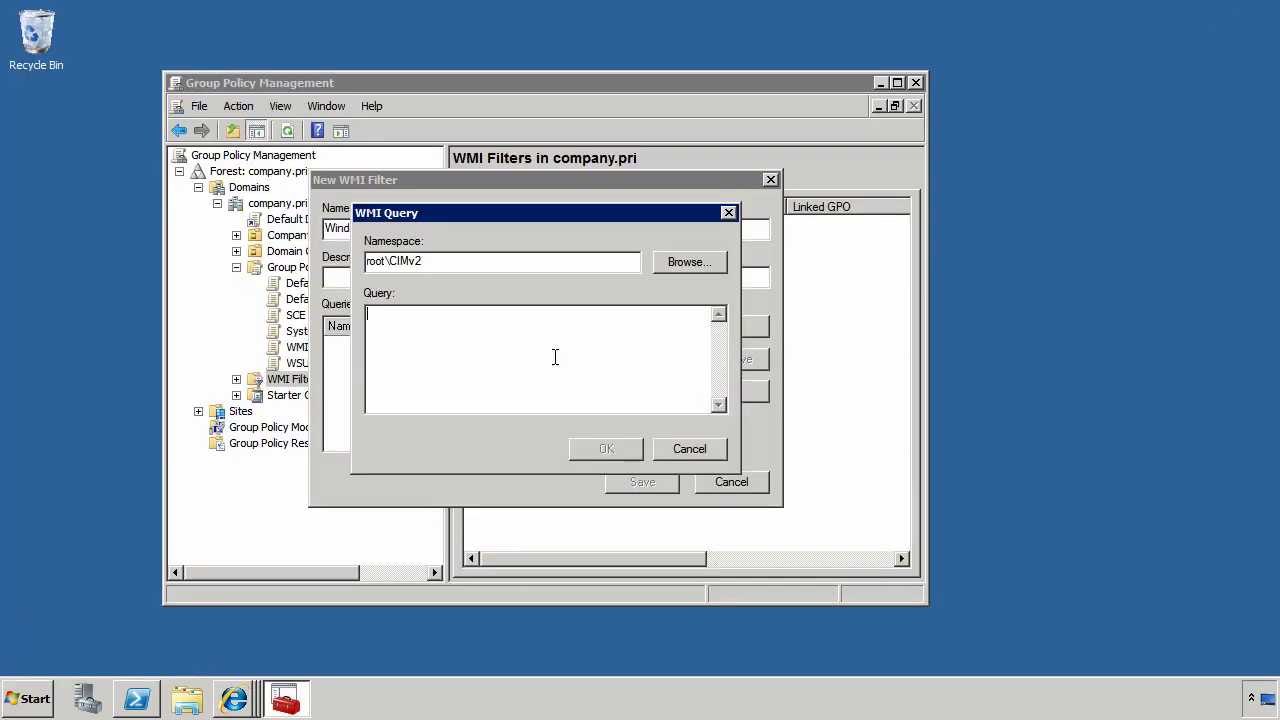
{"action": "key", "text": "ctrl+v"}
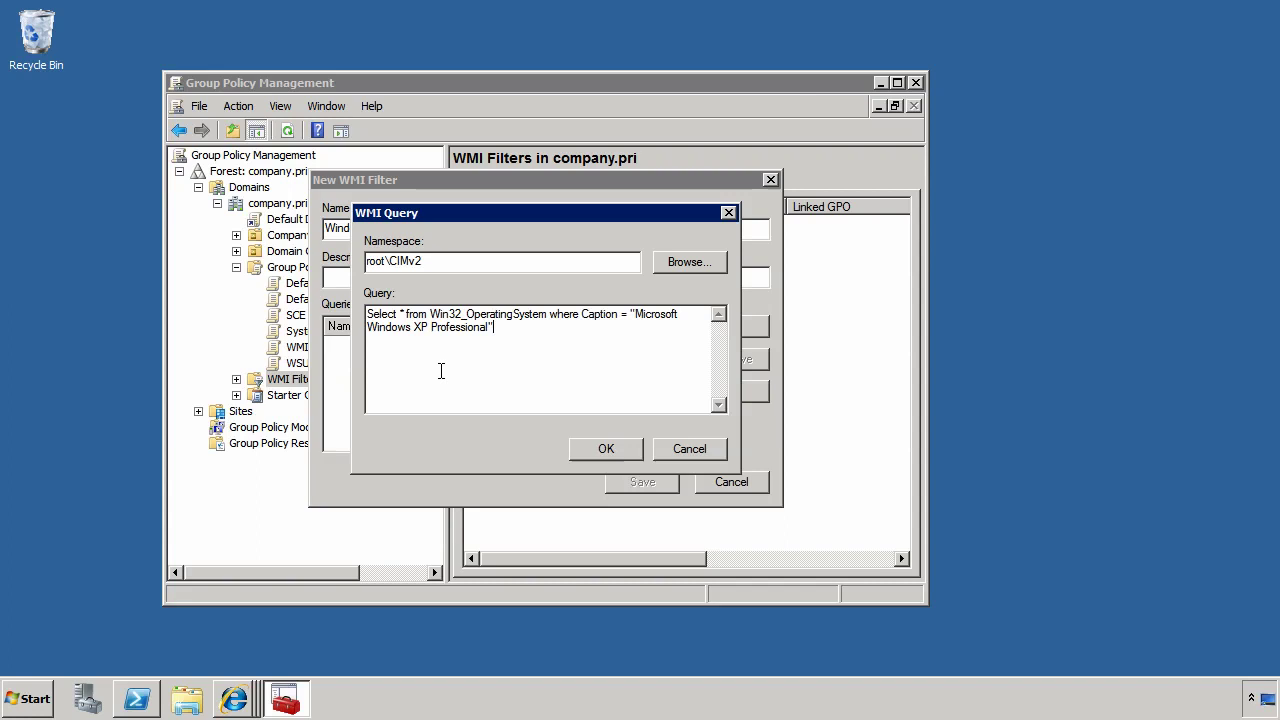
{"action": "key", "text": "Left"}
{"action": "key", "text": "shift+ctrl+Left"}
{"action": "key", "text": "shift+ctrl+Left"}
{"action": "type", "text": "7 Ultimate"}
{"action": "left_click", "coordinate": [608, 450]}
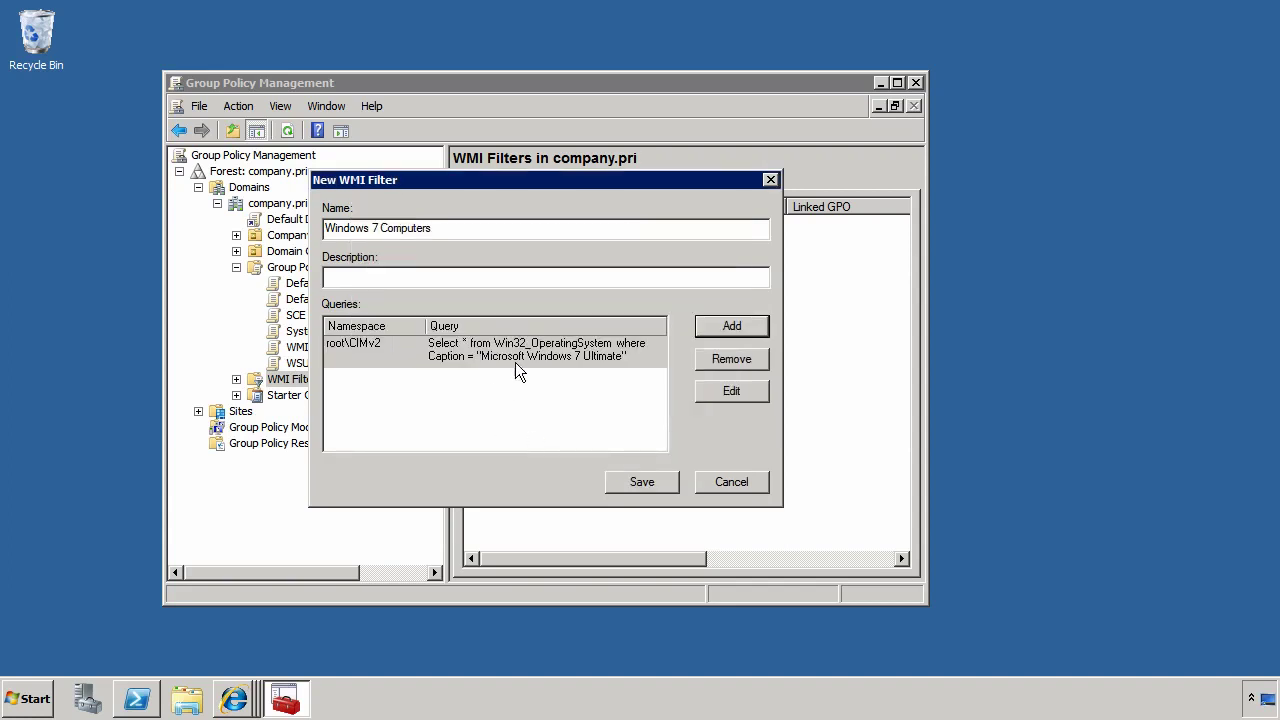
{"action": "left_click", "coordinate": [633, 482]}
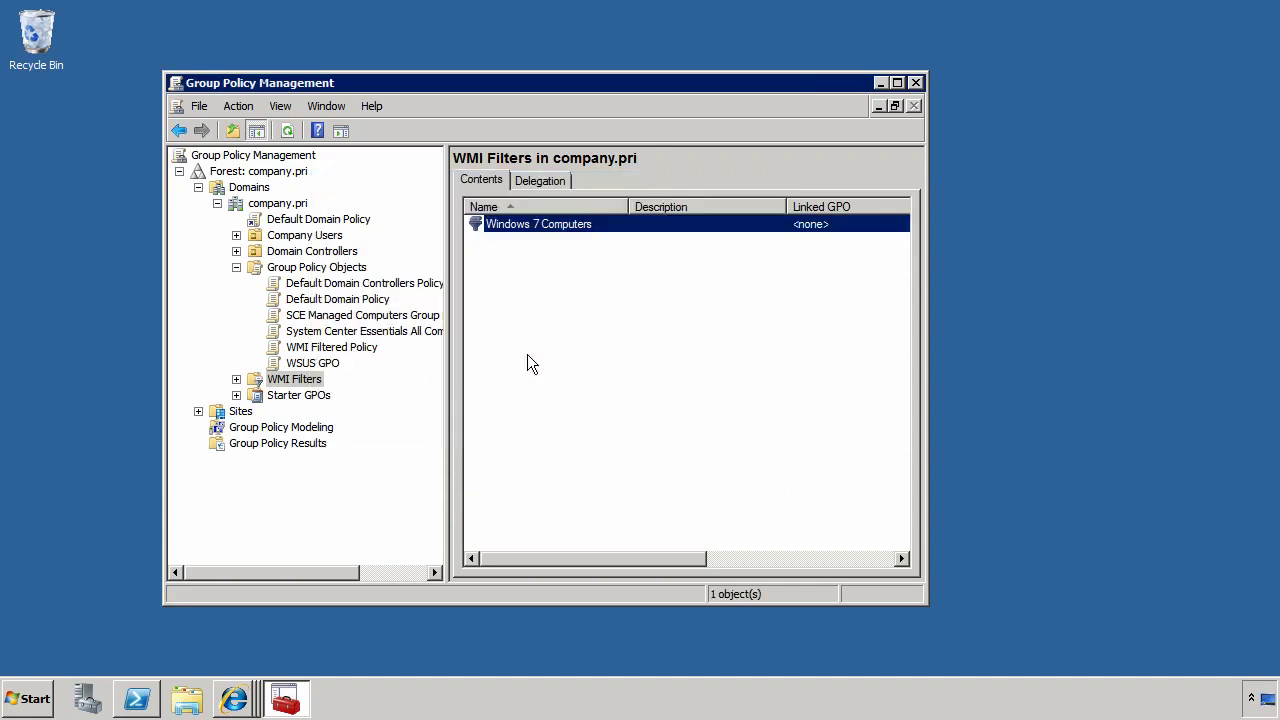
- Open the choices for the WMI filter linked to the WMI Filtered Policy GPO
{"action": "left_click", "coordinate": [356, 349]}
{"action": "left_click", "coordinate": [557, 558]}
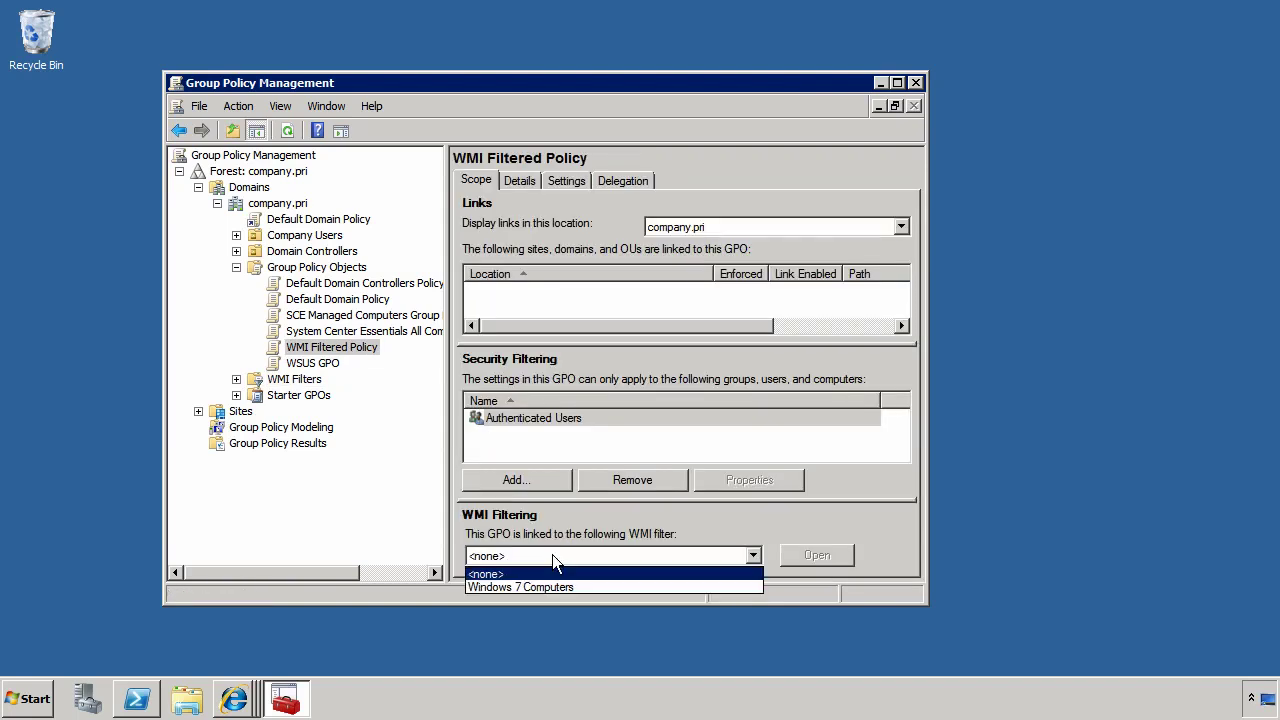